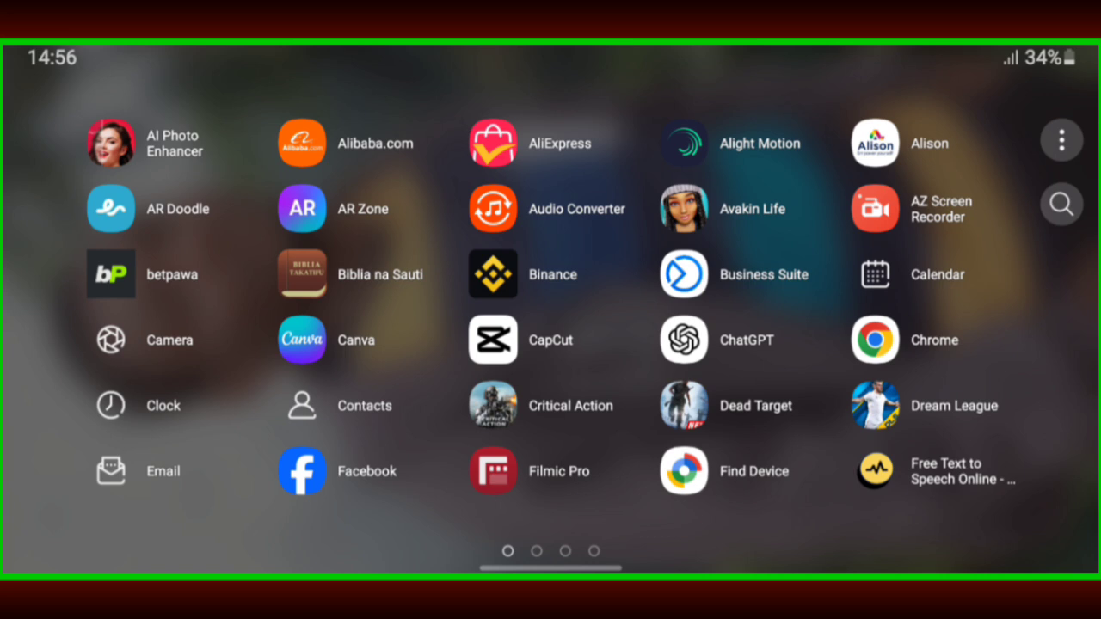
Open Settings from the quick settings panel and go to the Apps list
drag(551, 47, 550, 344)
drag(551, 215, 550, 516)
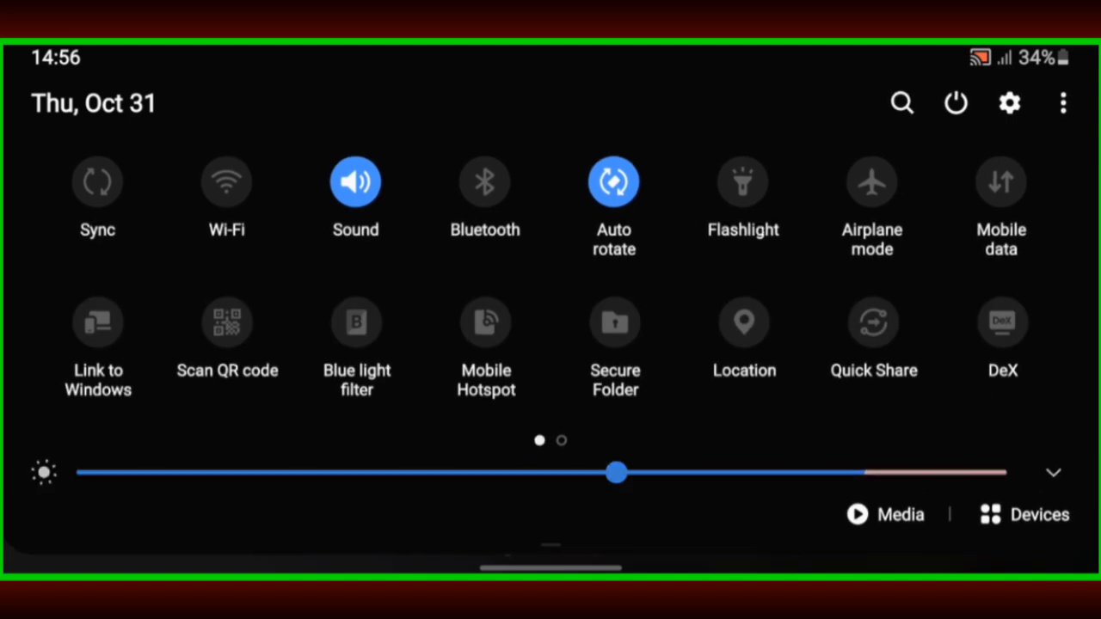
click(1009, 103)
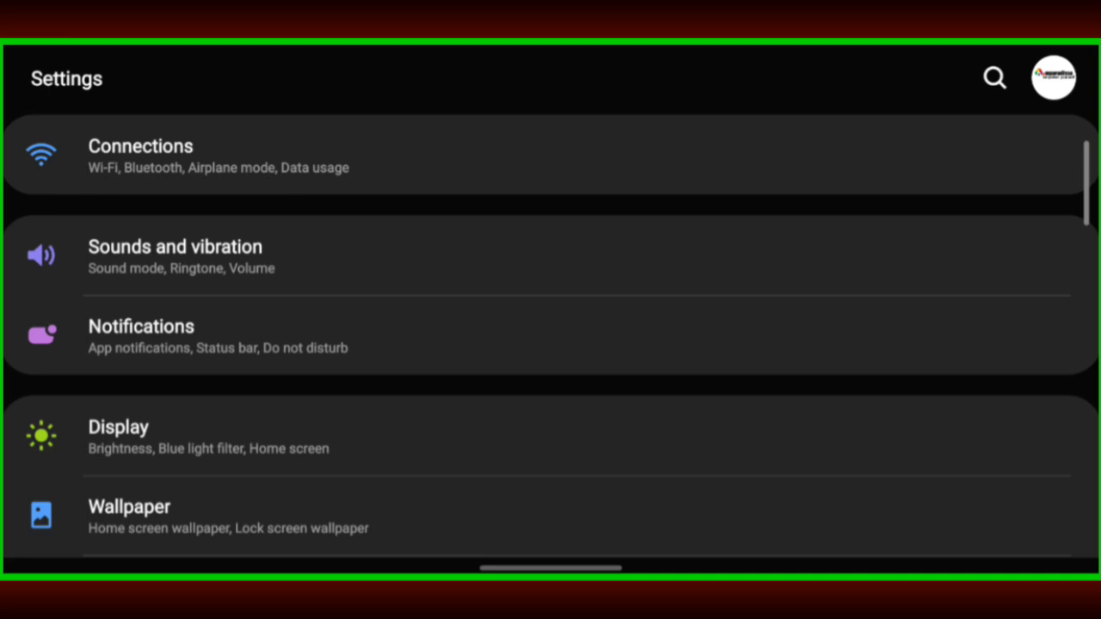
scroll(551, 344, down, 5)
scroll(550, 344, down, 5)
scroll(550, 344, down, 5)
scroll(551, 344, down, 5)
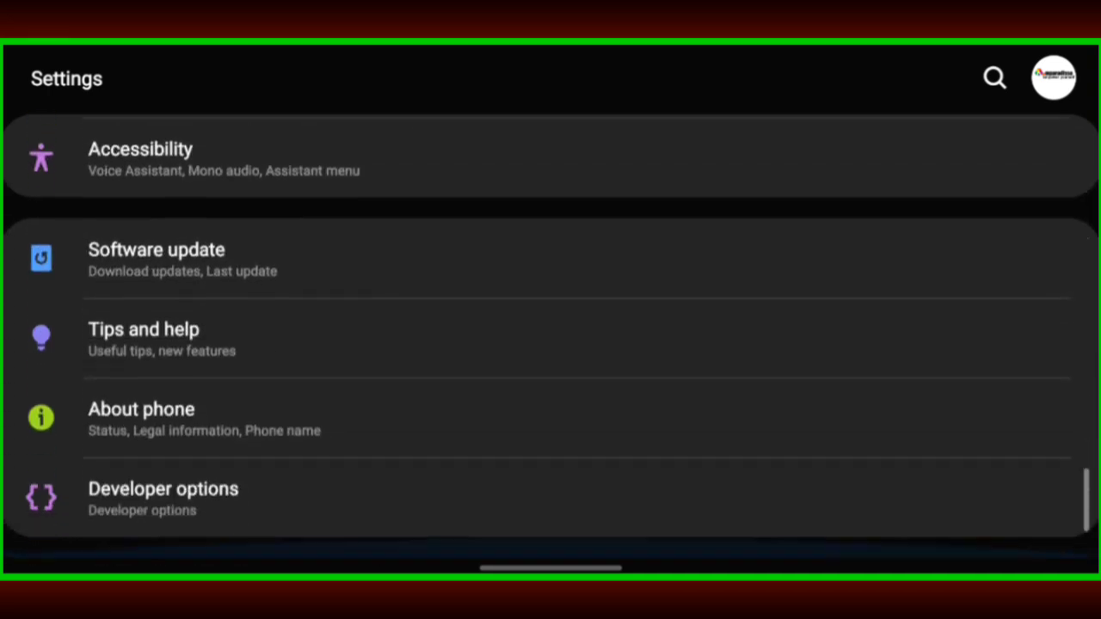
scroll(550, 344, up, 2)
scroll(550, 344, up, 3)
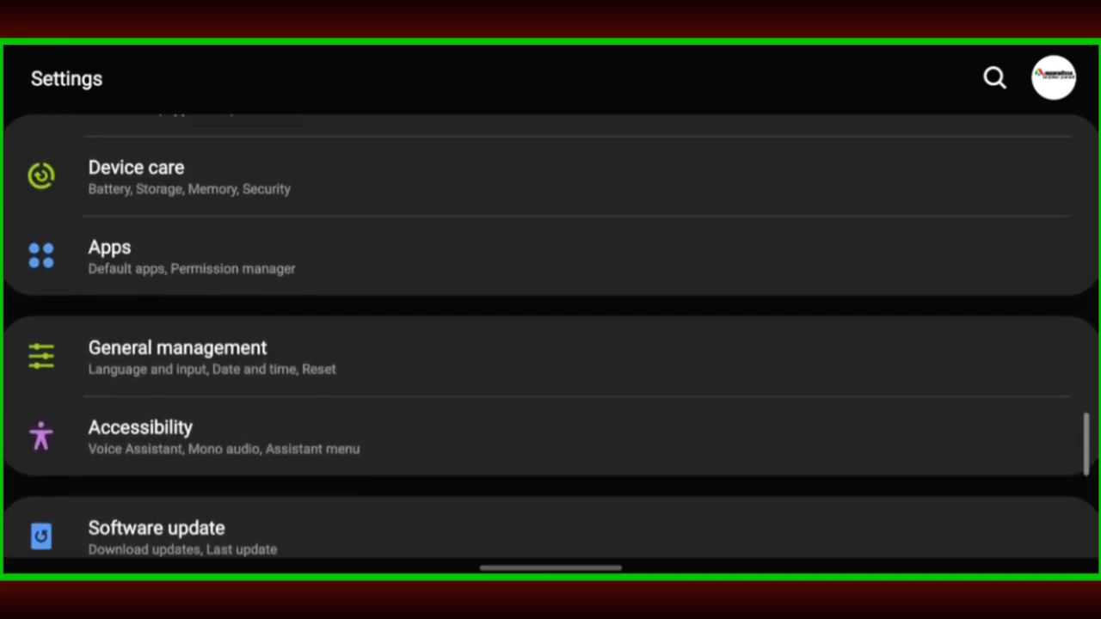
click(550, 334)
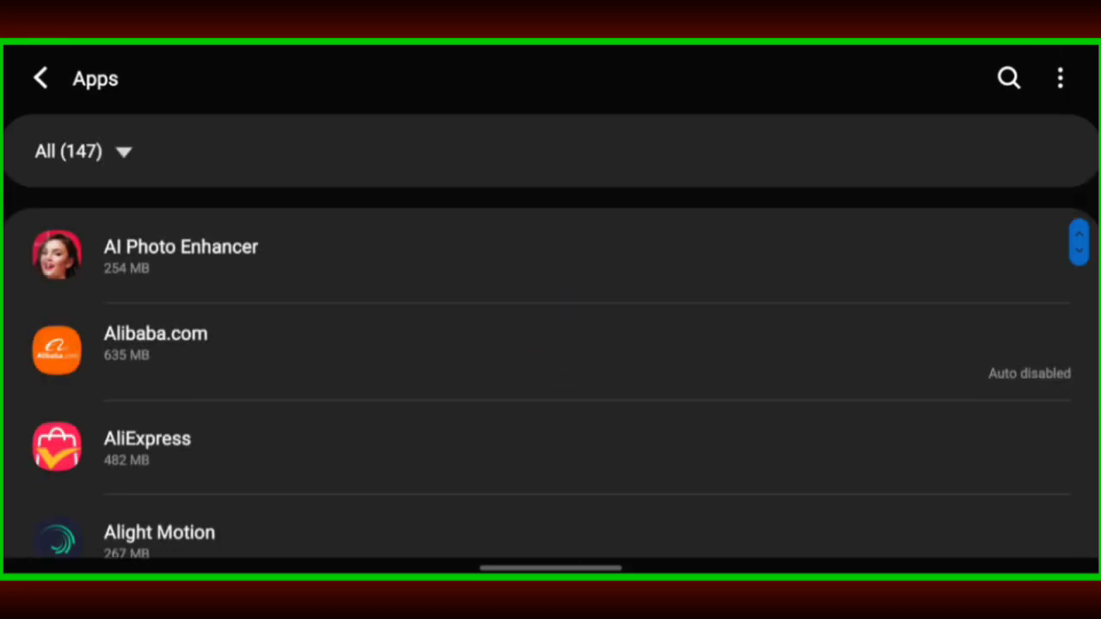
Find Chrome in the installed apps list and open its app info
scroll(551, 387, down, 3)
scroll(550, 387, down, 3)
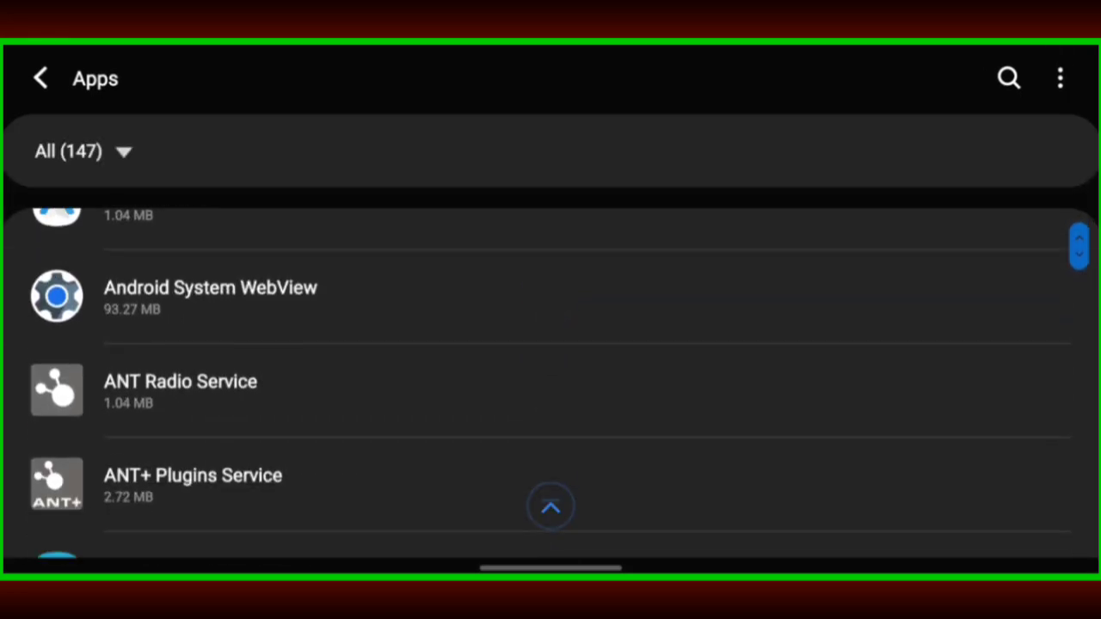
scroll(551, 387, down, 3)
scroll(550, 387, down, 3)
scroll(550, 387, down, 3)
scroll(550, 387, down, 3)
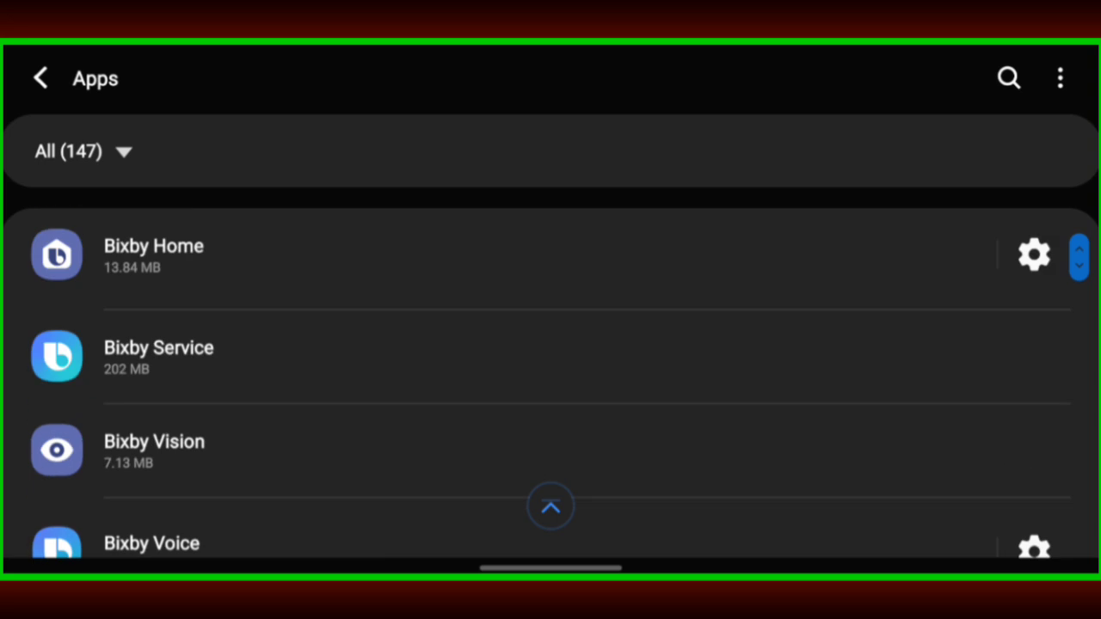
scroll(550, 387, down, 3)
scroll(550, 387, down, 3)
scroll(550, 387, down, 2)
scroll(550, 387, up, 1)
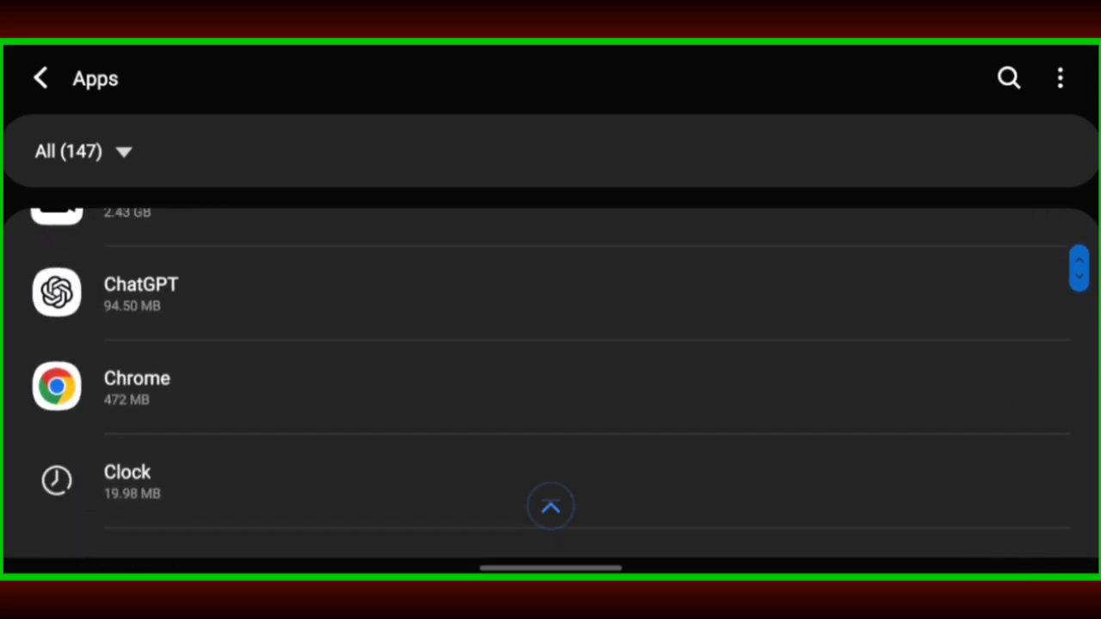
click(550, 387)
Clear Chrome's cache from its Storage page
scroll(550, 301, down, 3)
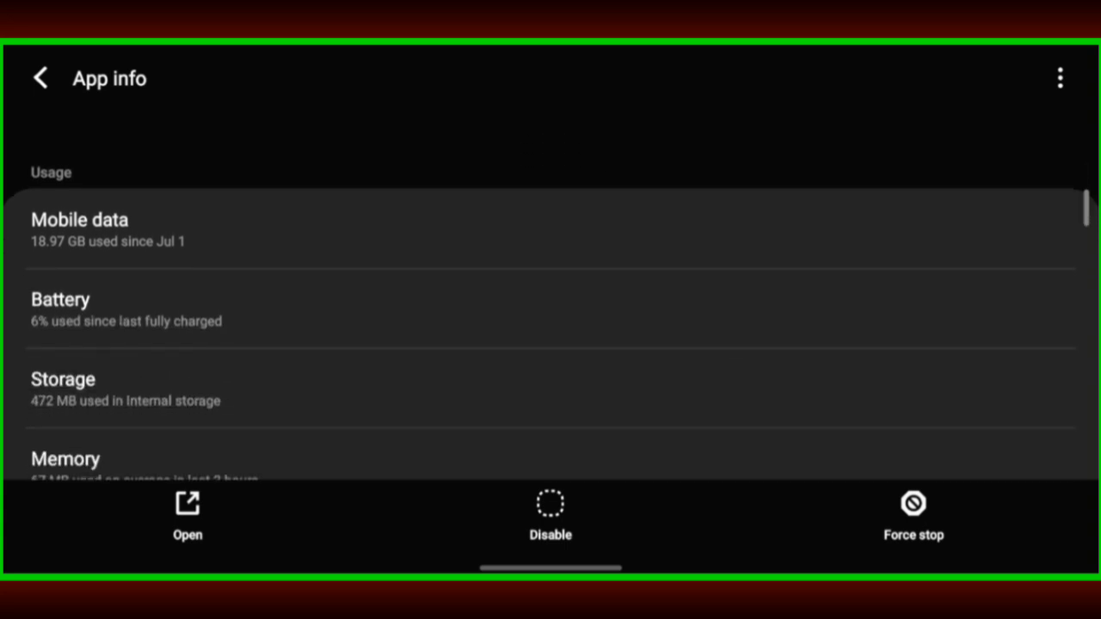
click(550, 340)
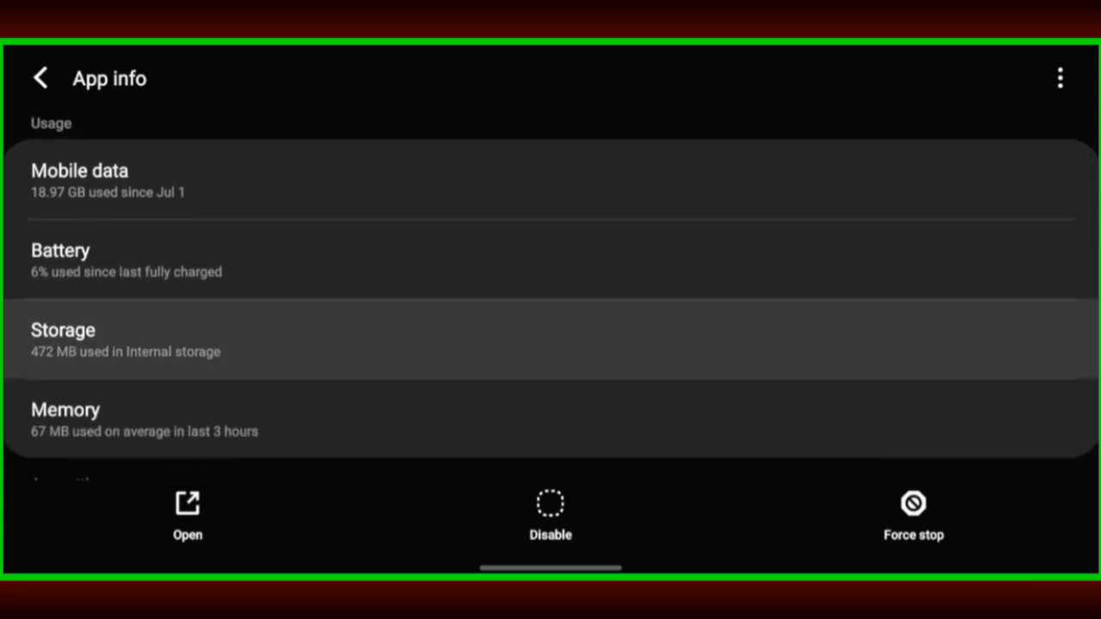
click(550, 320)
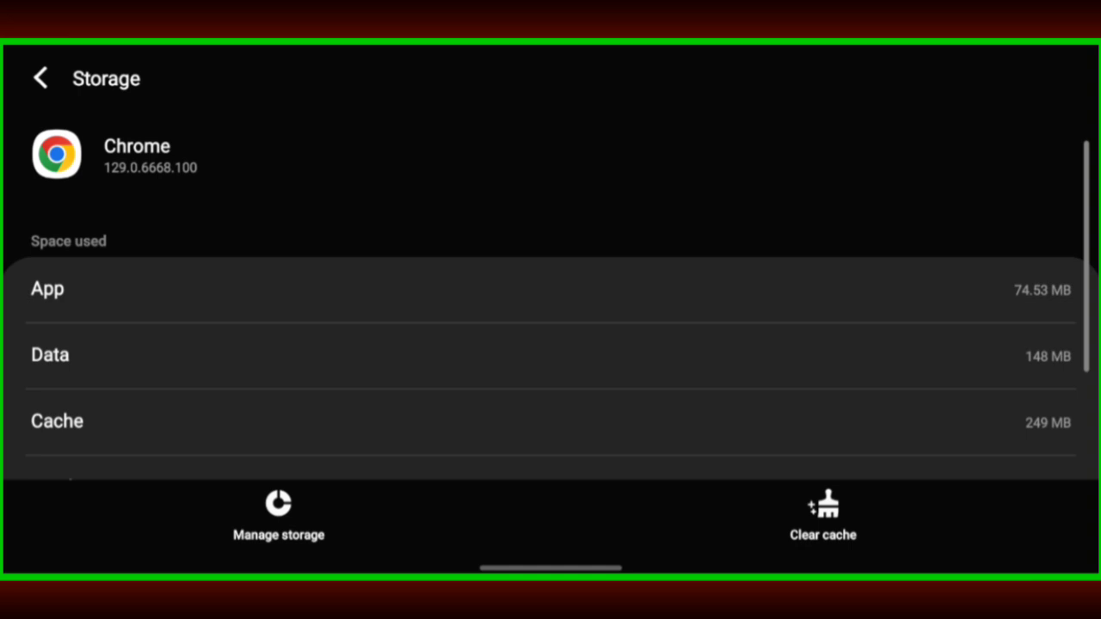
scroll(550, 344, down, 2)
scroll(550, 344, up, 2)
scroll(550, 344, down, 2)
click(823, 516)
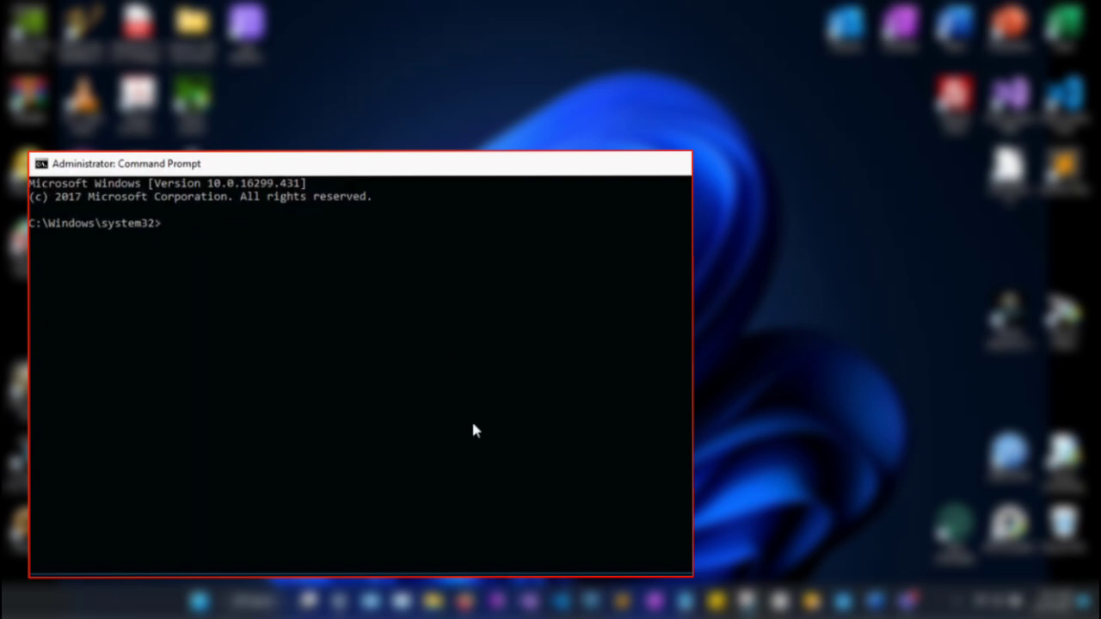
Run ipconfig /flushdns in the administrator Command Prompt
text(ipconfig)
text( /flush)
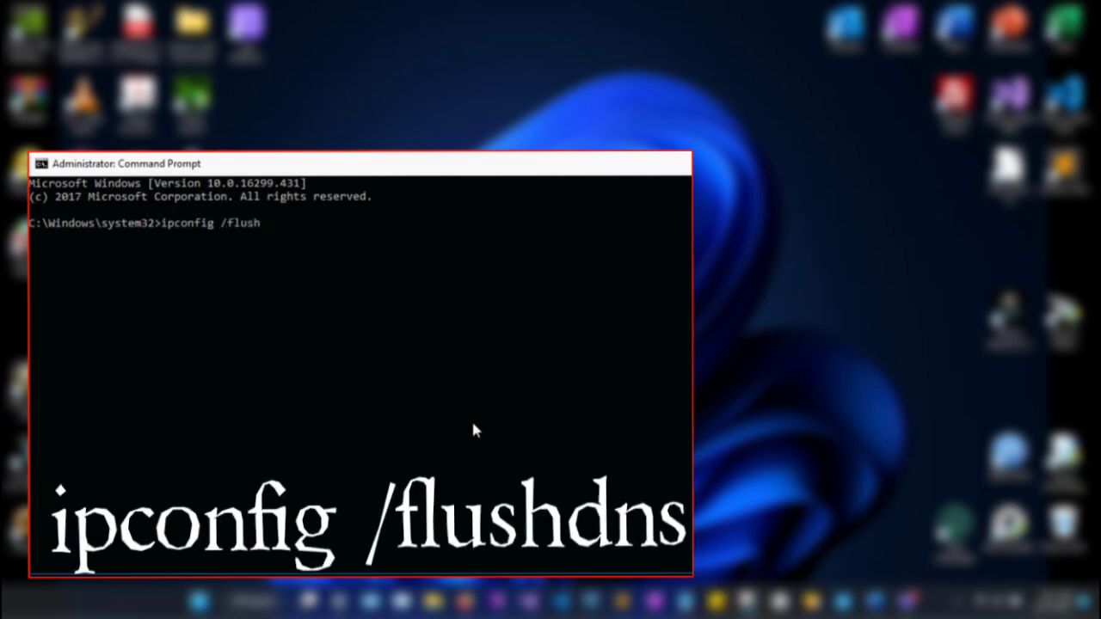
text(dns)
key(Return)
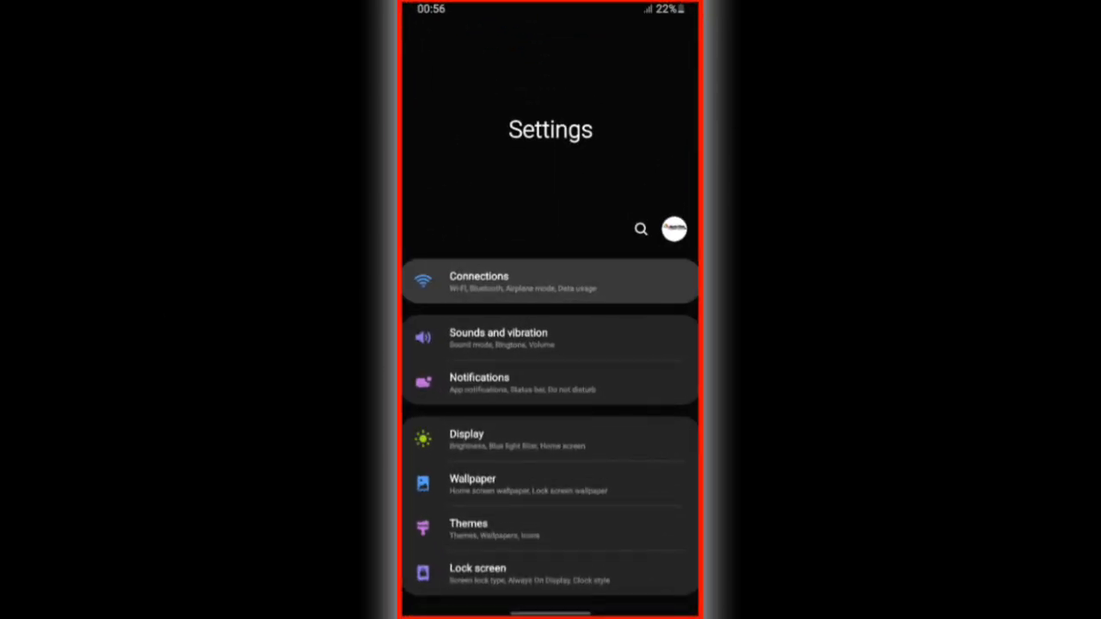
Open Private DNS under Connections > More connection settings and edit the provider hostname
click(478, 281)
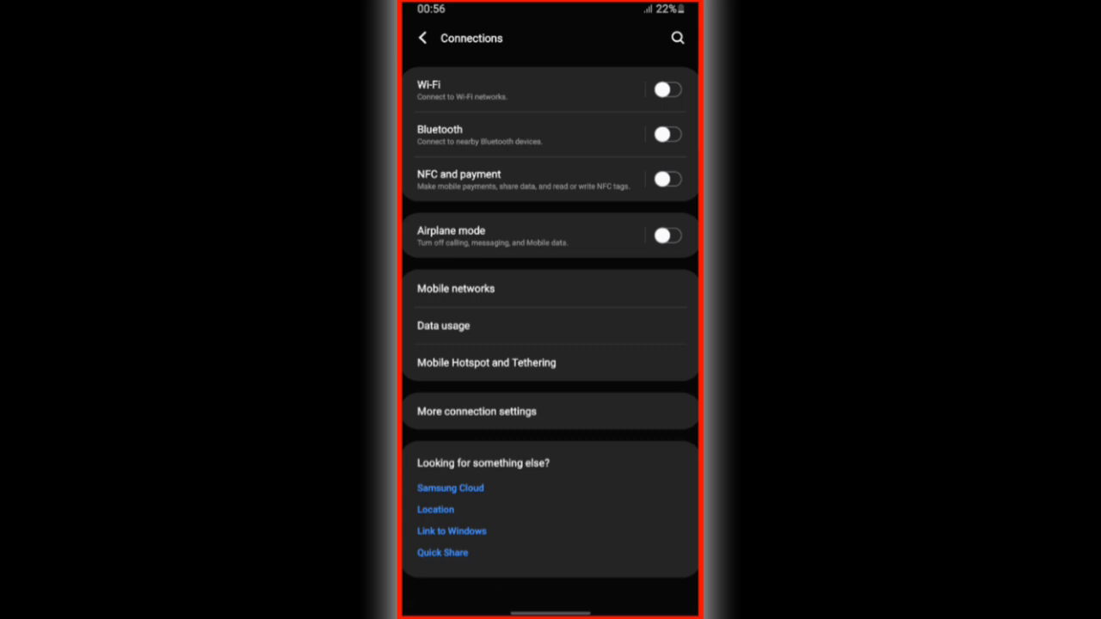
click(477, 411)
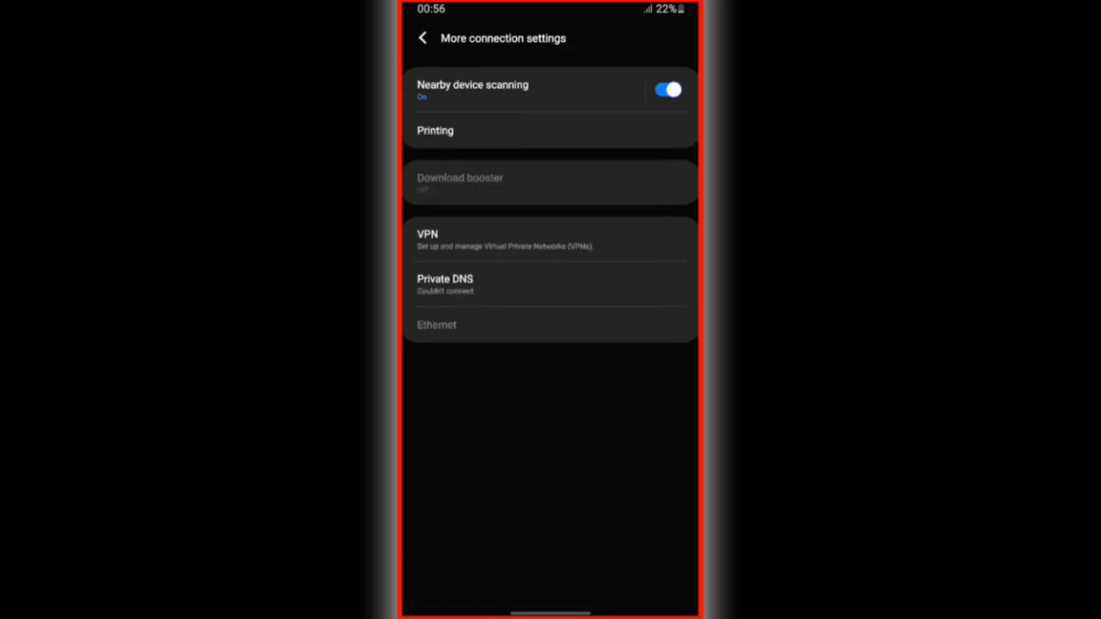
click(444, 283)
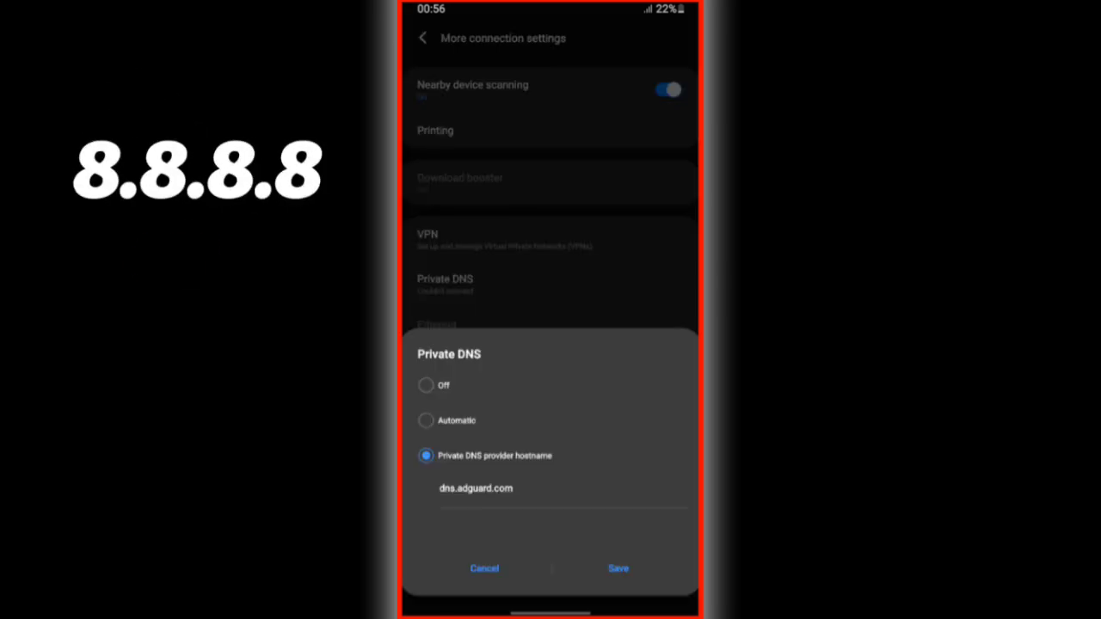
click(481, 488)
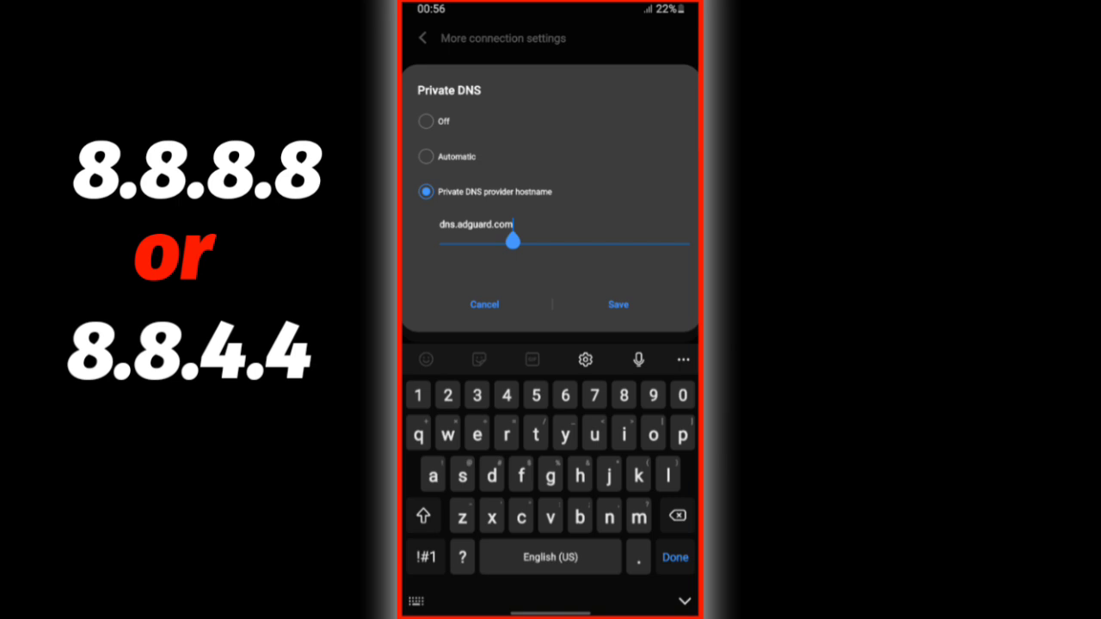
Replace the old AdGuard hostname, trying google.com, 8.8.8.8 and 8.8.4.4
key(BackSpace)
key(BackSpace)
key(BackSpace)
key(BackSpace)
key(BackSpace)
text(goo)
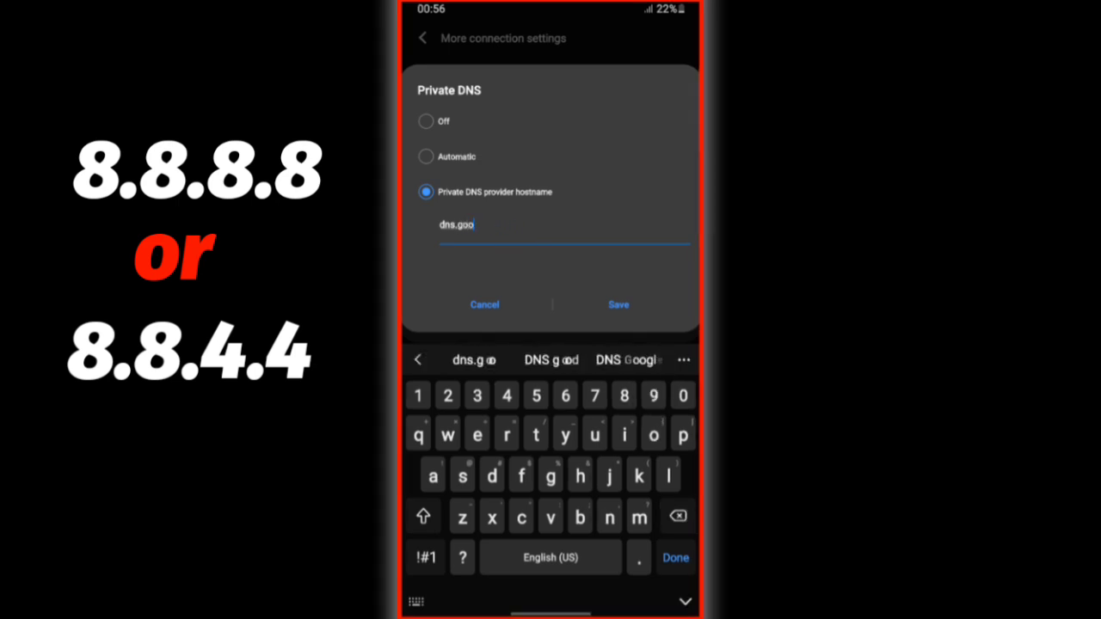
text(gle)
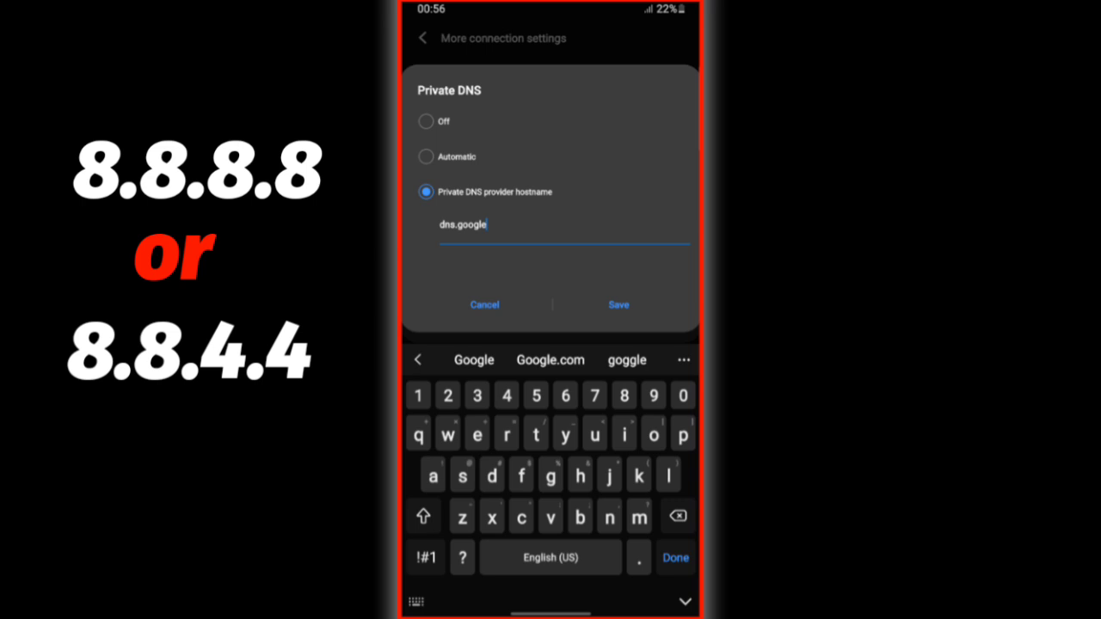
text(.com)
key(BackSpace)
key(BackSpace)
key(BackSpace)
text(8.8.8.8)
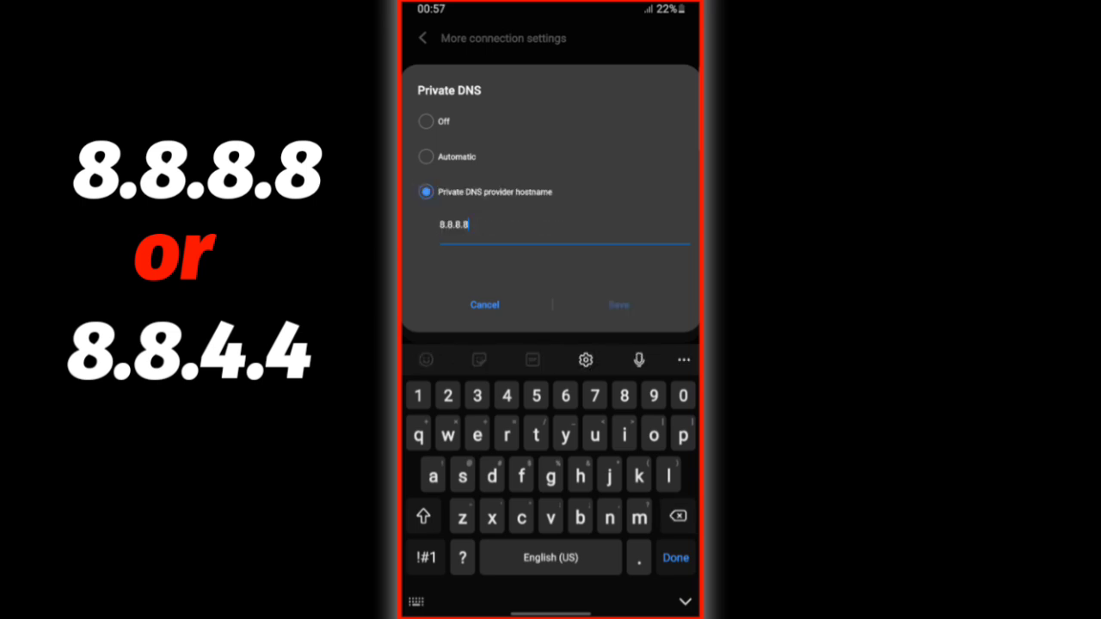
key(BackSpace)
key(BackSpace)
key(BackSpace)
text(4.4)
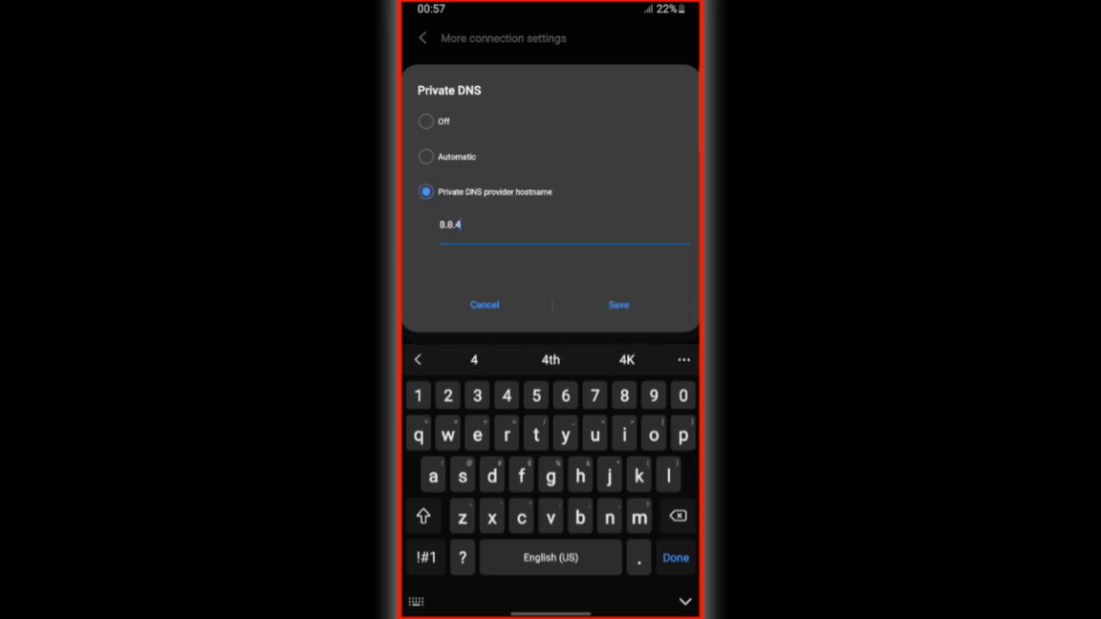
key(BackSpace)
key(BackSpace)
key(BackSpace)
key(BackSpace)
Paste 1.1.1.1 from the keyboard clipboard as the hostname, then erase it
click(684, 359)
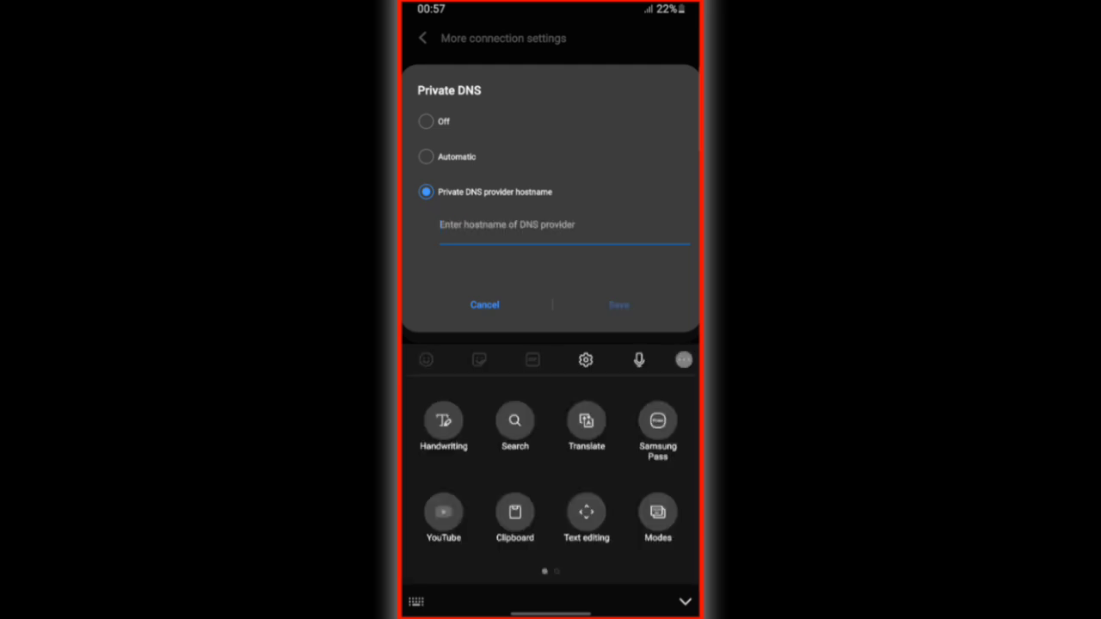
click(513, 531)
click(648, 408)
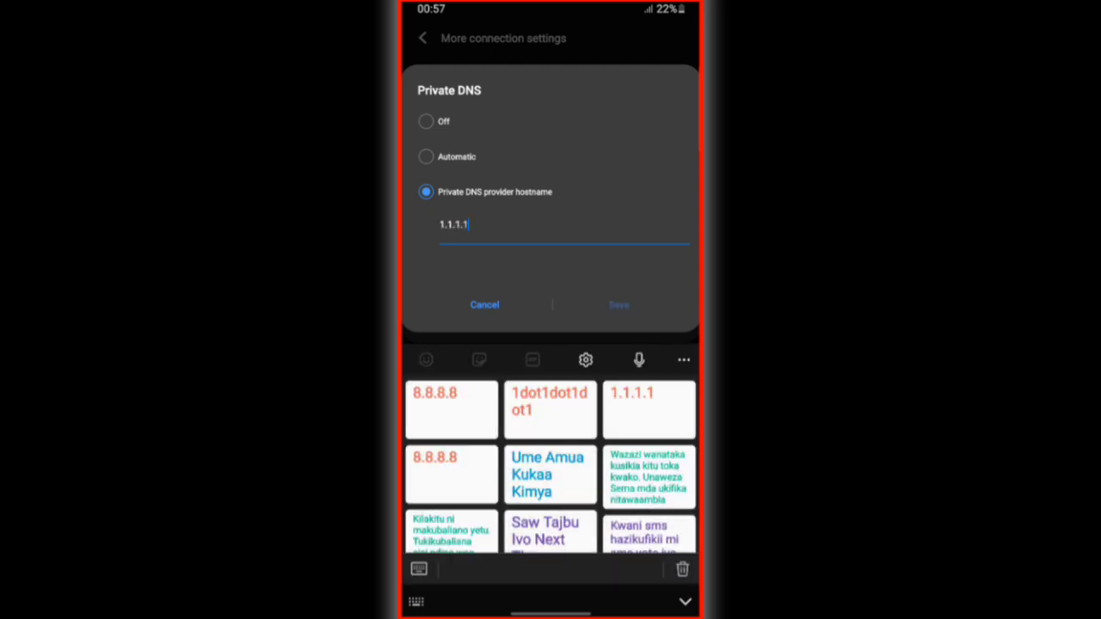
click(416, 602)
key(BackSpace)
key(BackSpace)
key(BackSpace)
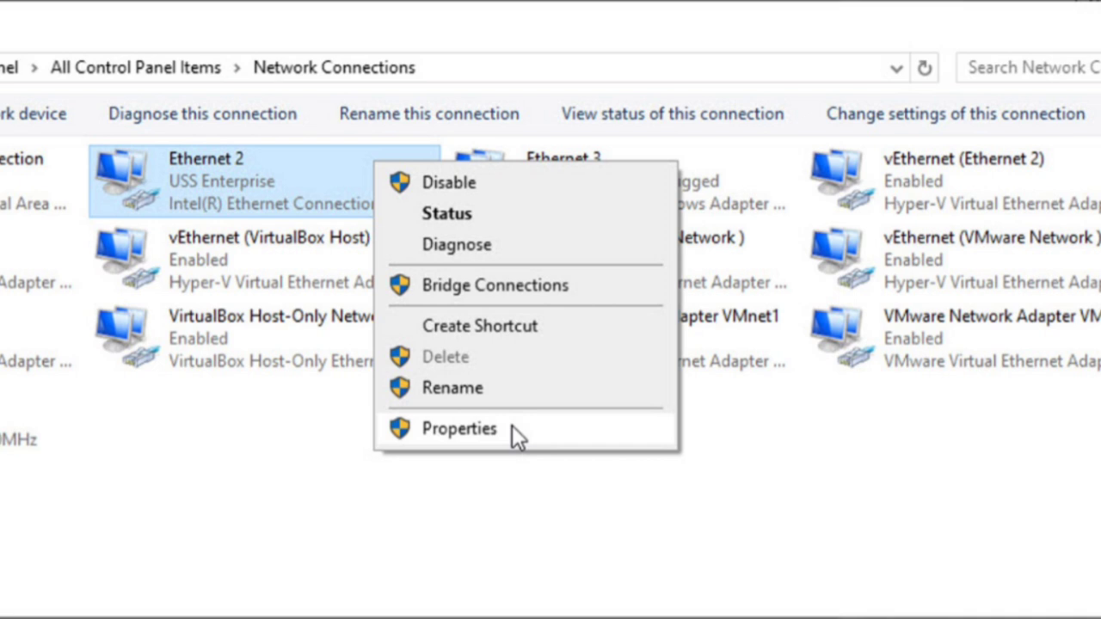
Open the Ethernet 2 adapter's Properties
click(511, 428)
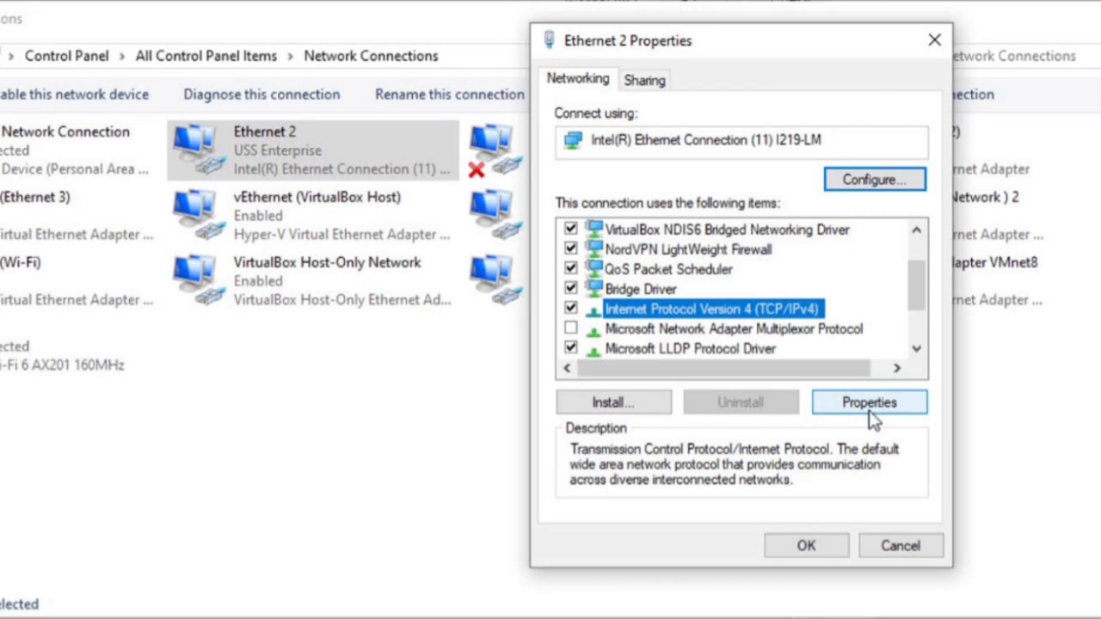